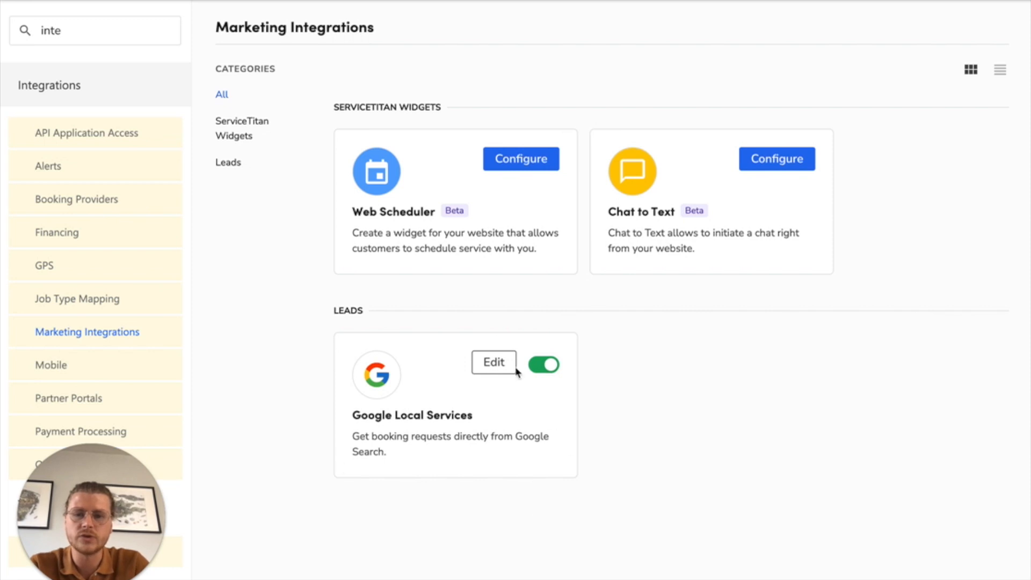
Open the configuration of the Google Local Services lead integration.
drag(353, 414, 505, 456)
click(504, 456)
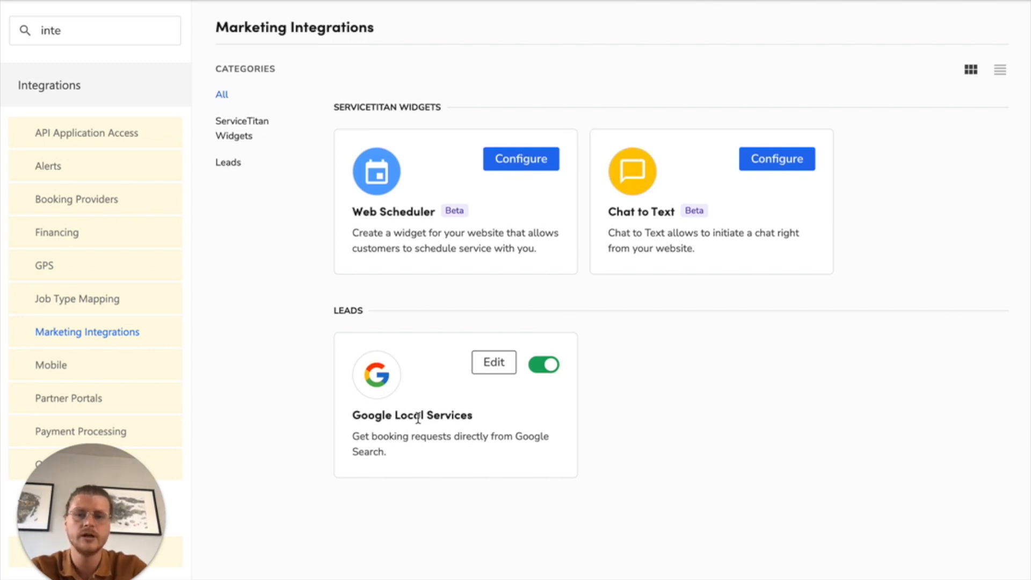
click(480, 368)
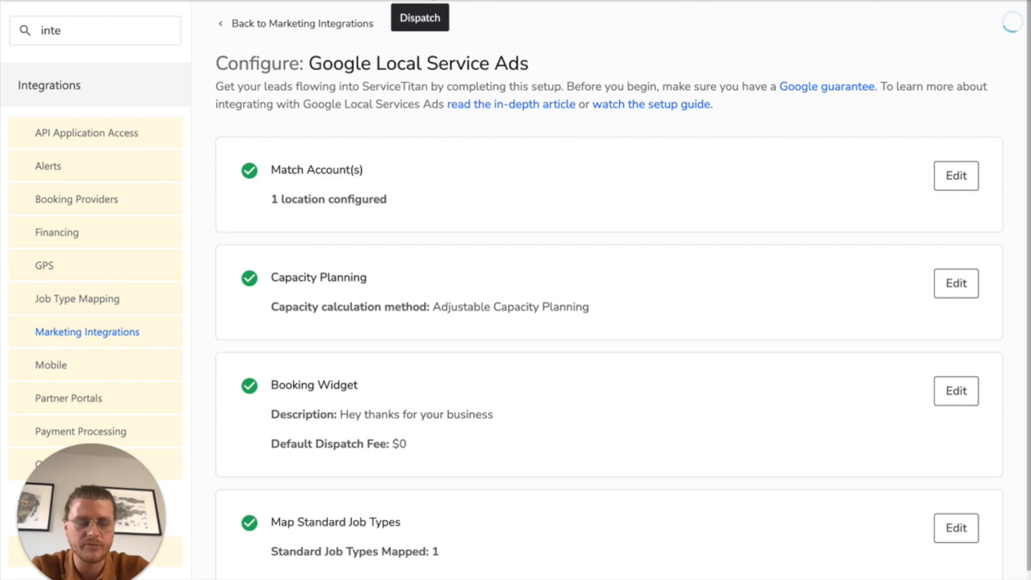
Open the existing location under Match Account(s) for editing and review which business units service it.
click(965, 176)
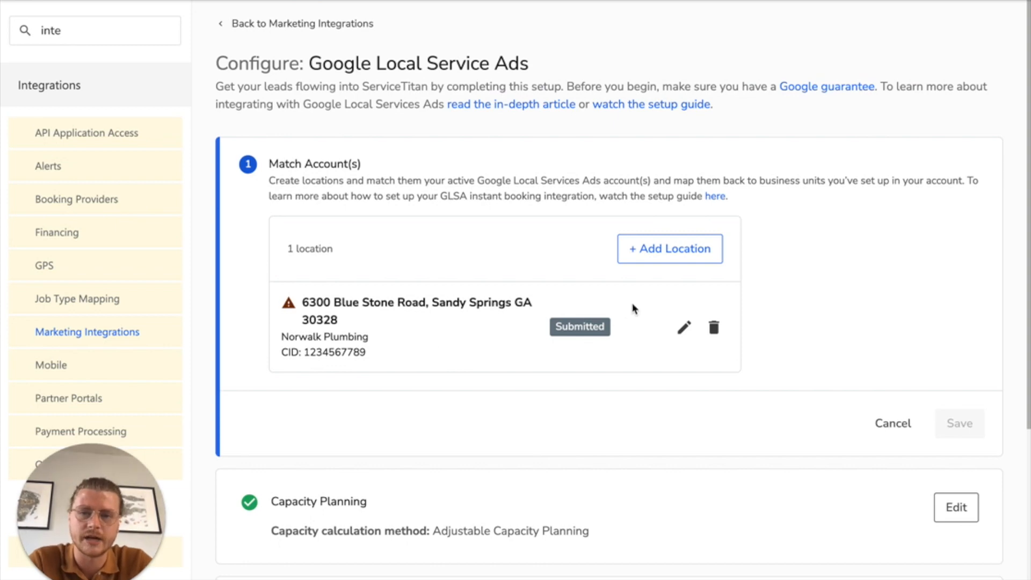
click(684, 328)
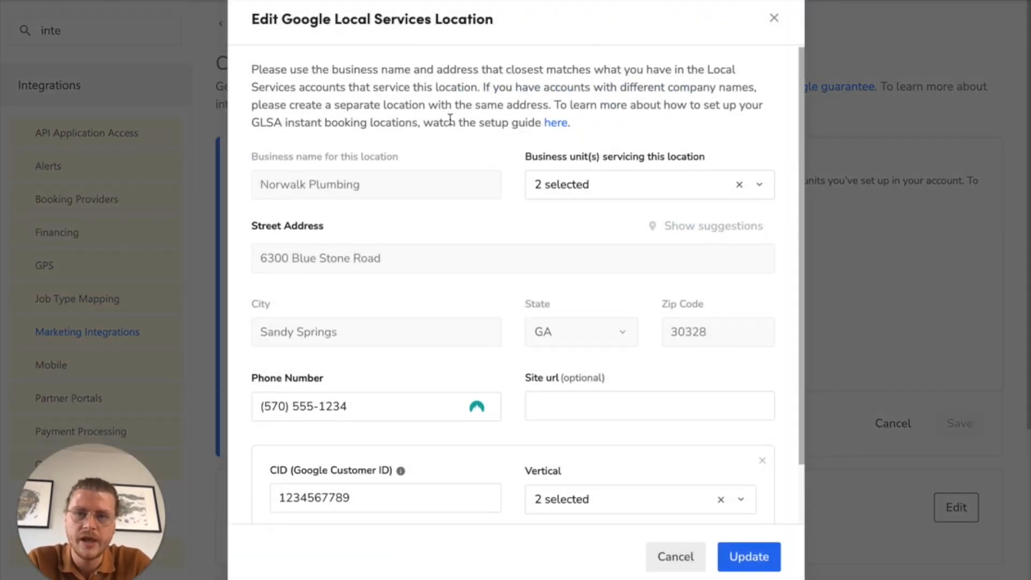
scroll(451, 150, down, 1)
click(647, 141)
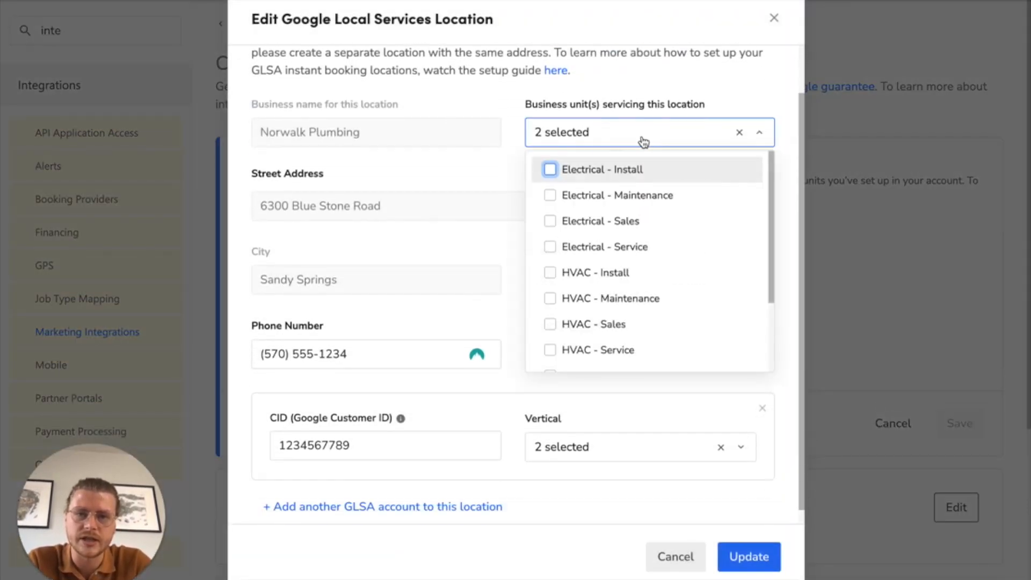
scroll(620, 299, down, 2)
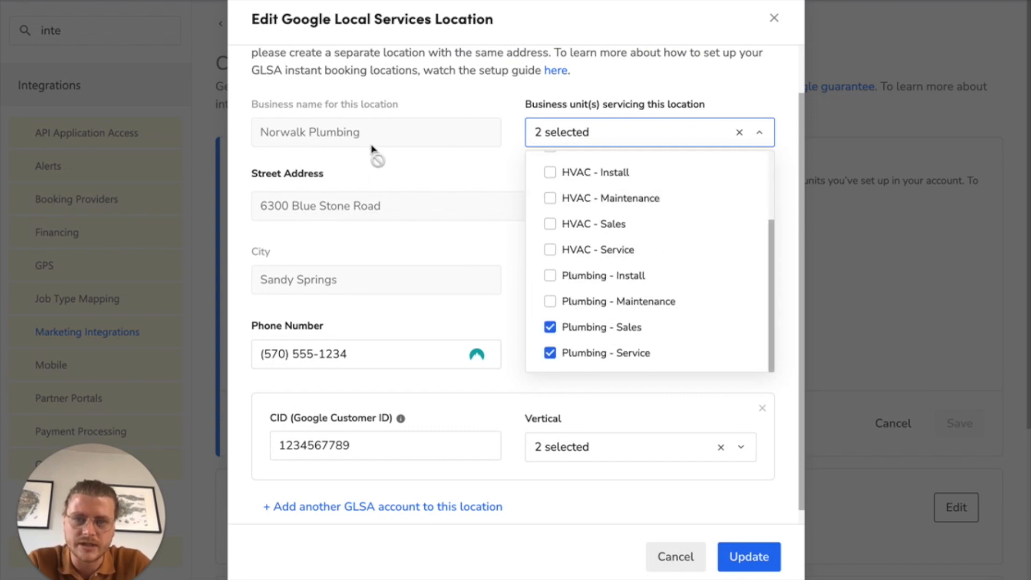
click(407, 180)
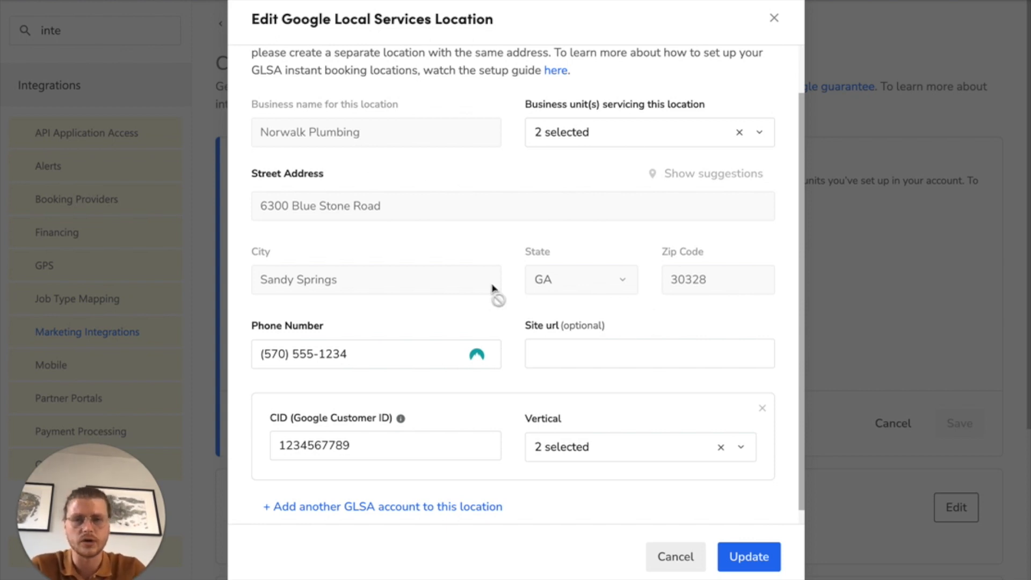
Review the location's Google Customer ID field and its selected verticals, and close the location without updating it.
scroll(493, 290, down, 1)
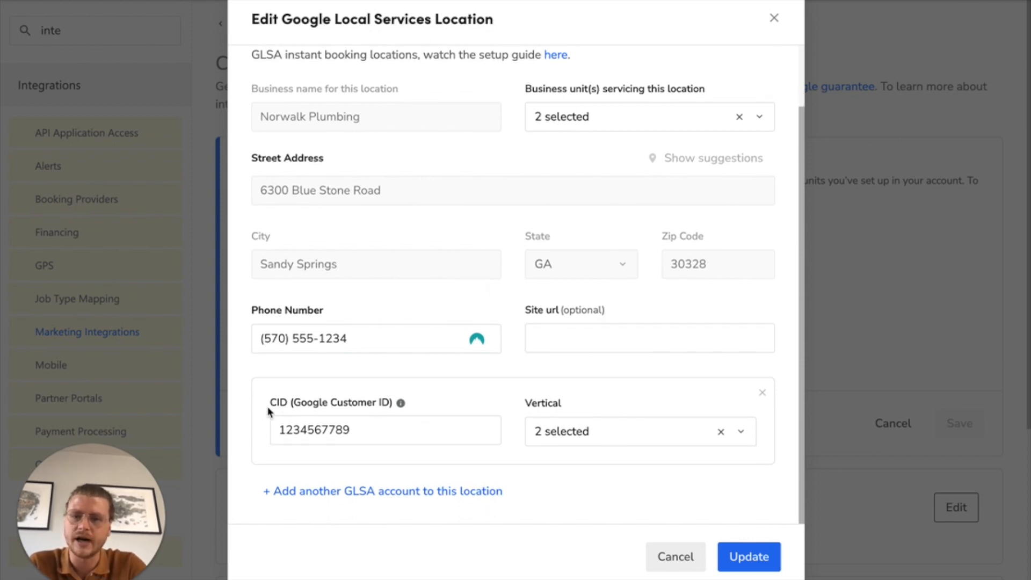
drag(501, 397, 487, 406)
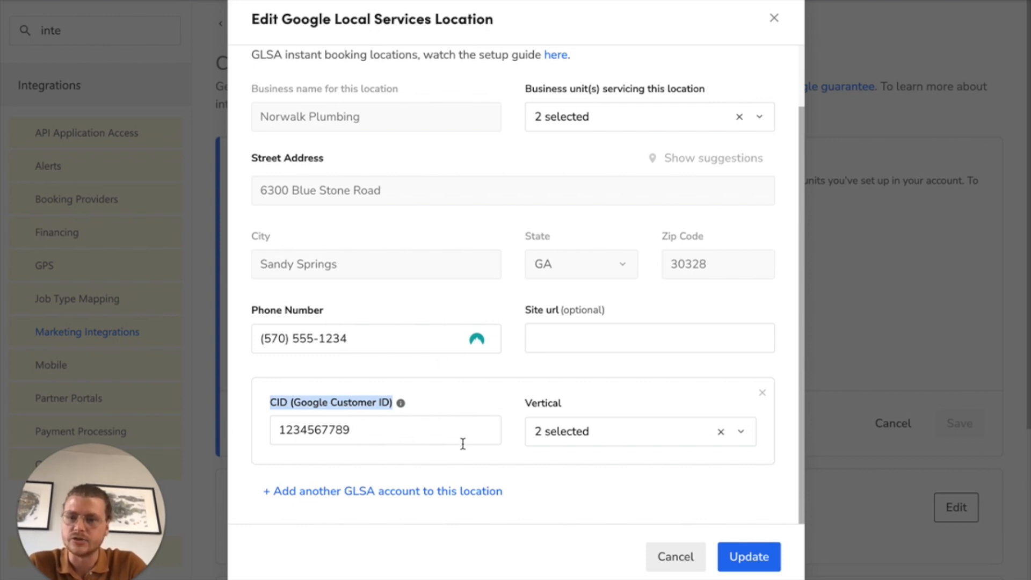
click(377, 427)
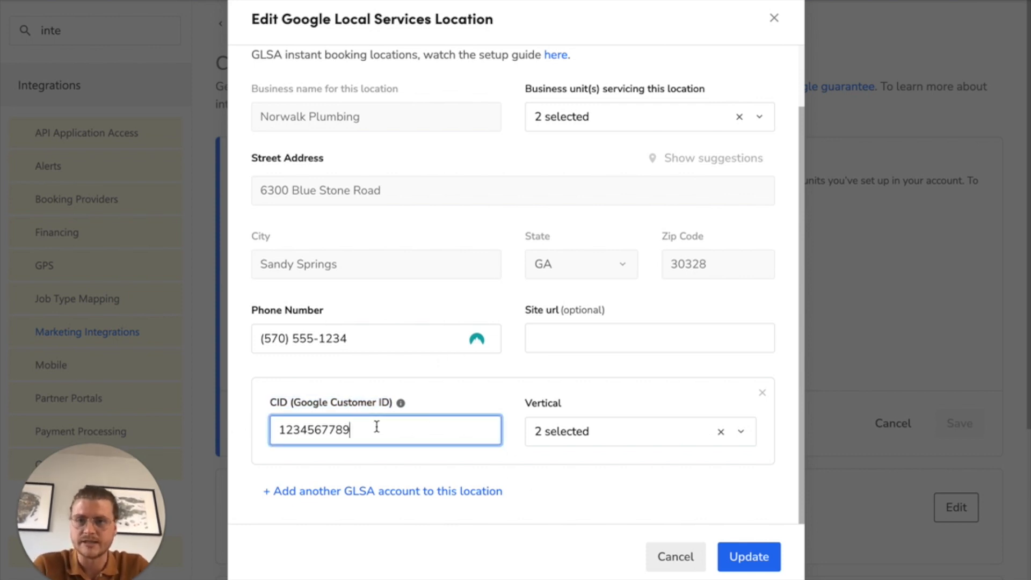
click(595, 439)
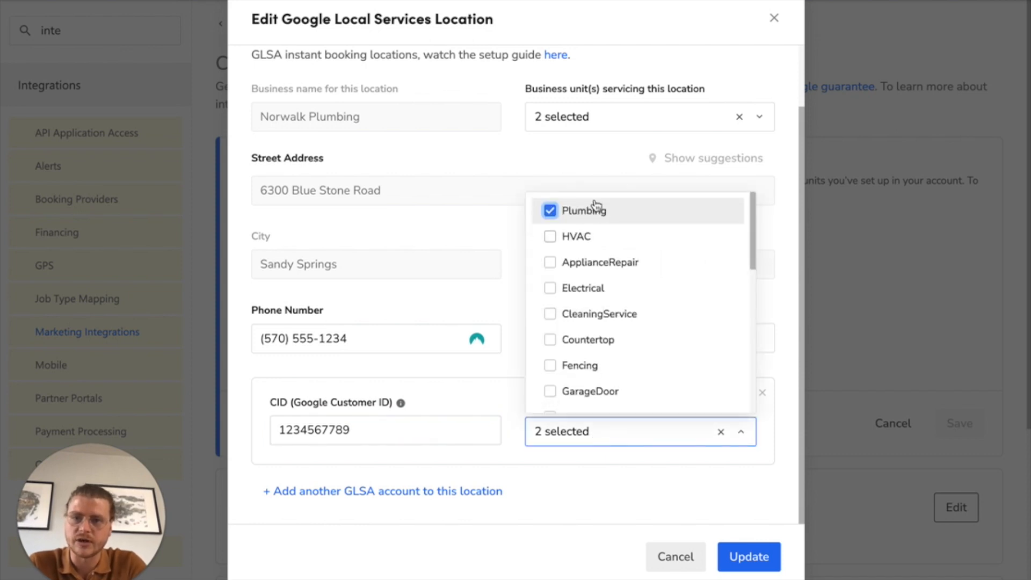
scroll(614, 319, down, 5)
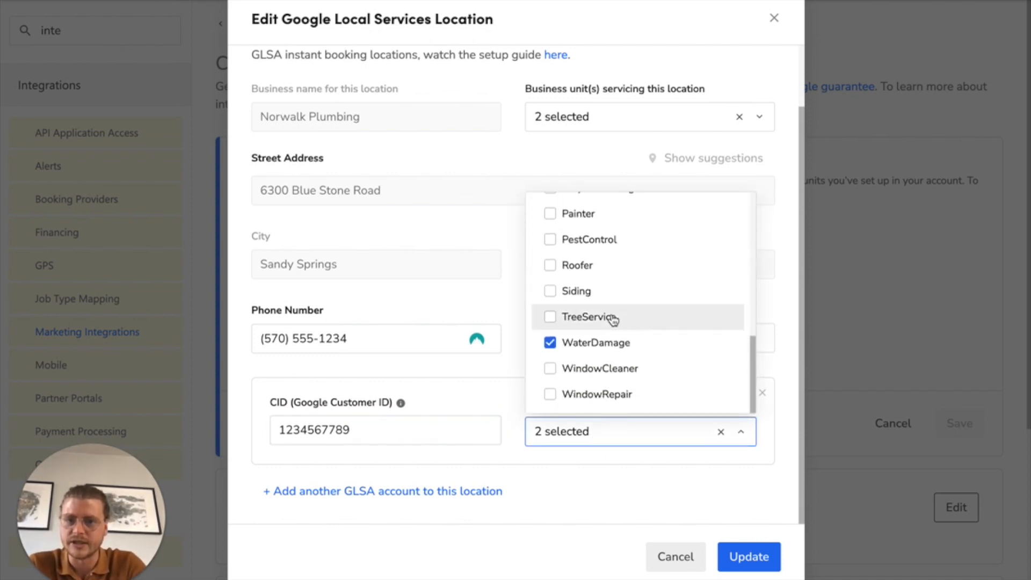
scroll(654, 350, up, 5)
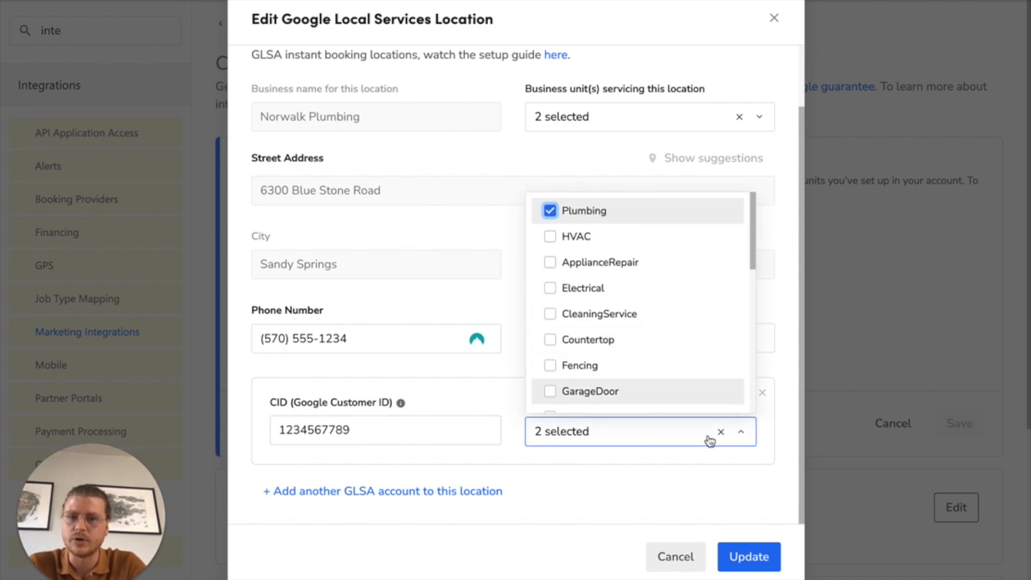
click(585, 476)
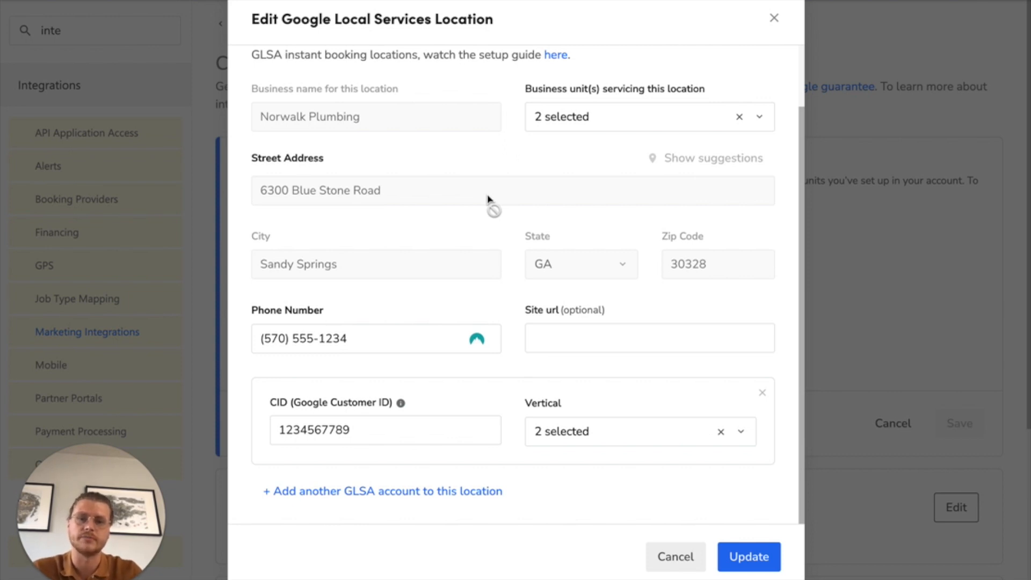
click(669, 558)
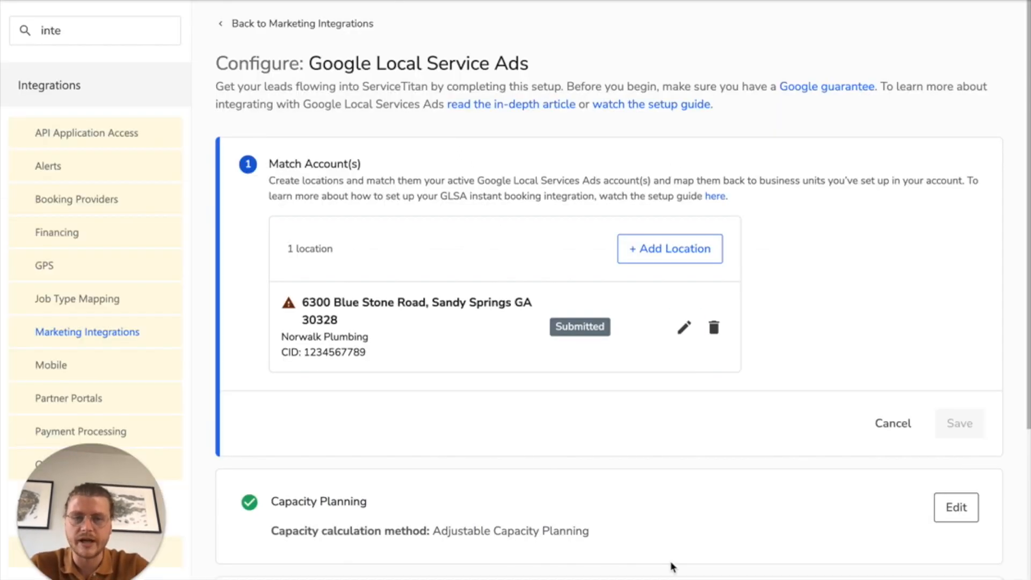
Check the warning on the matched location and open the Capacity Planning section to review its calculation methods.
mouse_move(289, 307)
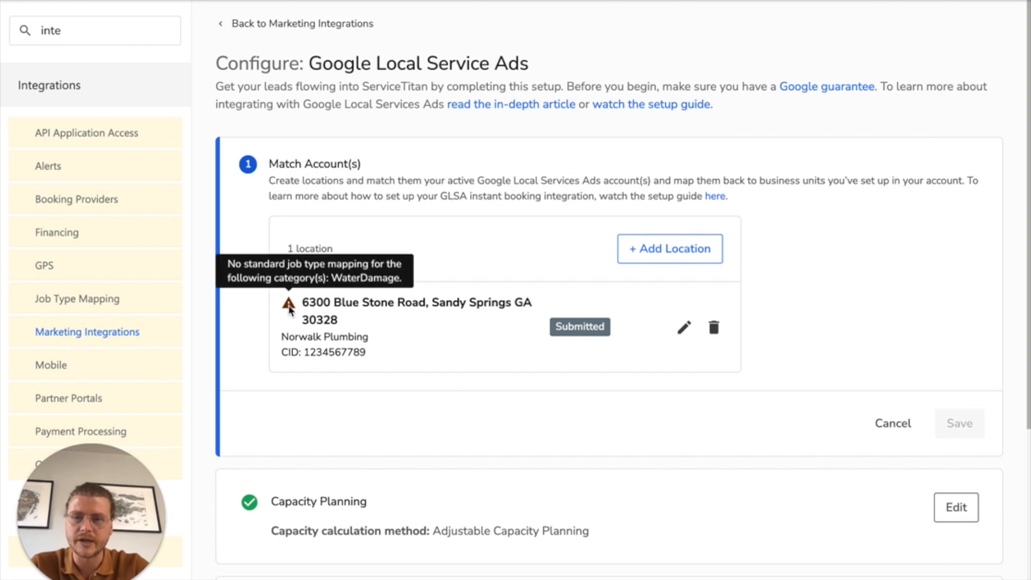
scroll(559, 486, down, 1)
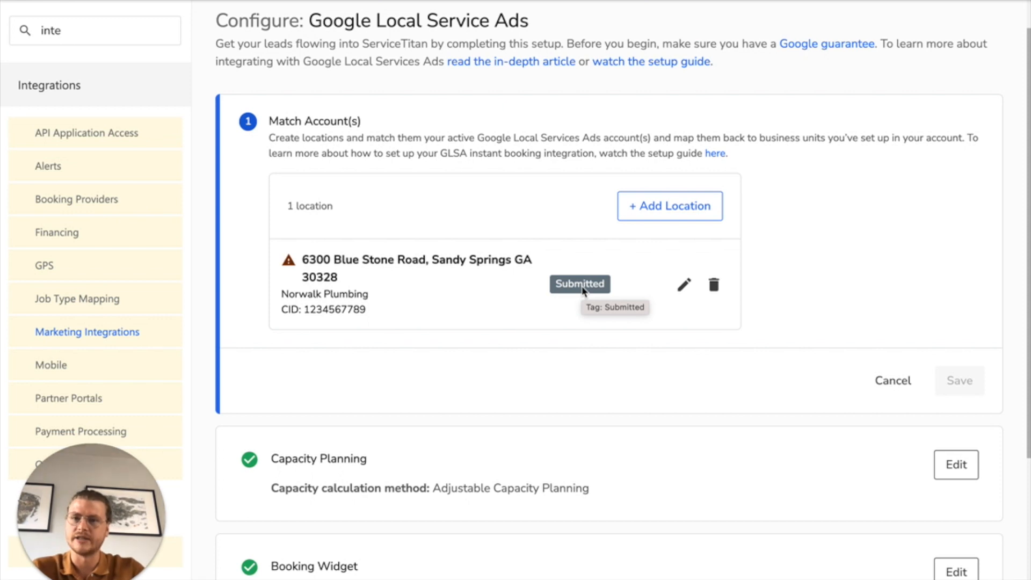
scroll(582, 291, down, 5)
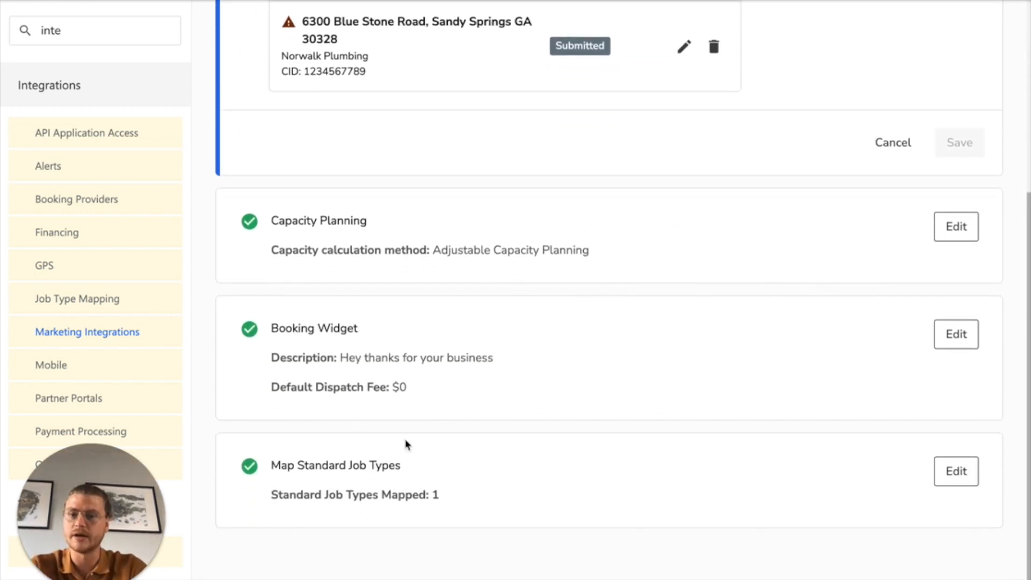
click(957, 229)
scroll(450, 161, up, 4)
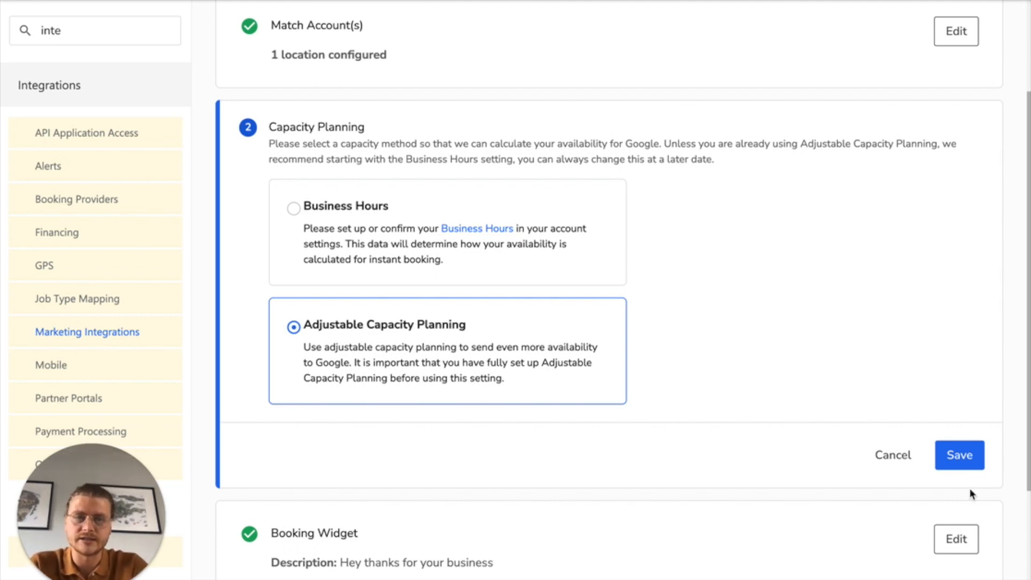
Open the Booking Widget section and review the default "Message from the pro" description and the default dispatch fee.
click(951, 537)
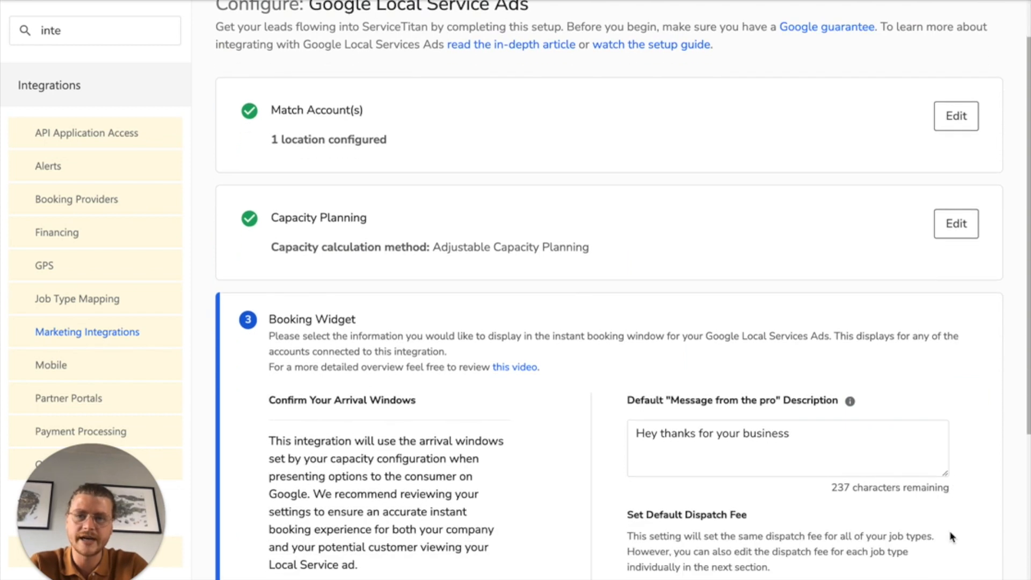
click(855, 300)
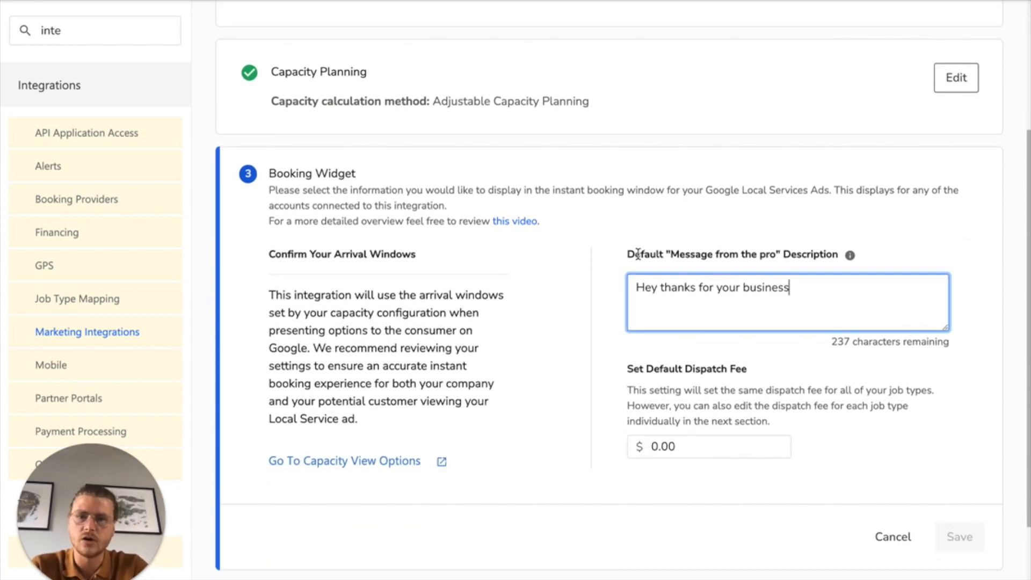
drag(627, 253, 860, 253)
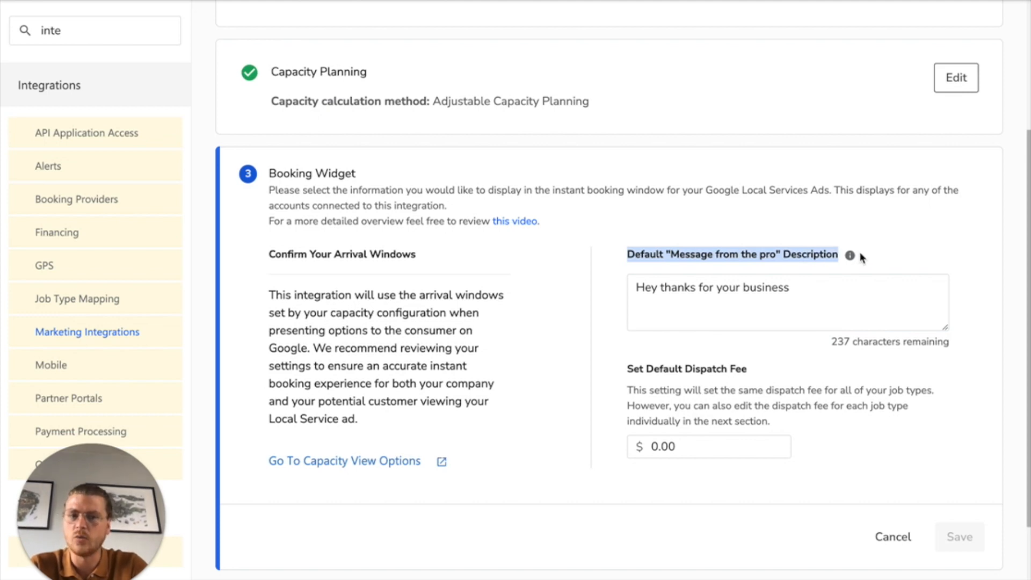
click(860, 253)
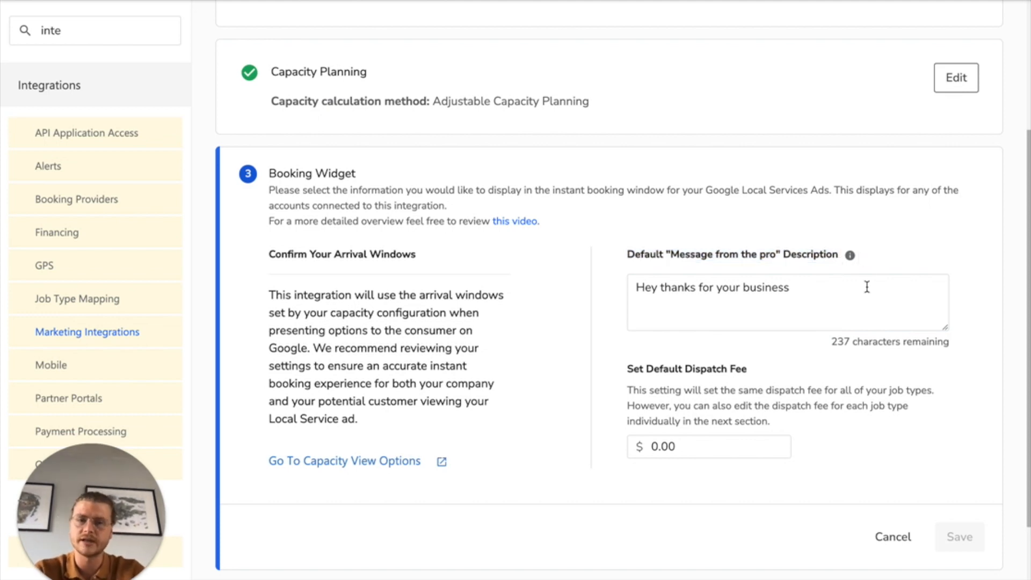
click(683, 443)
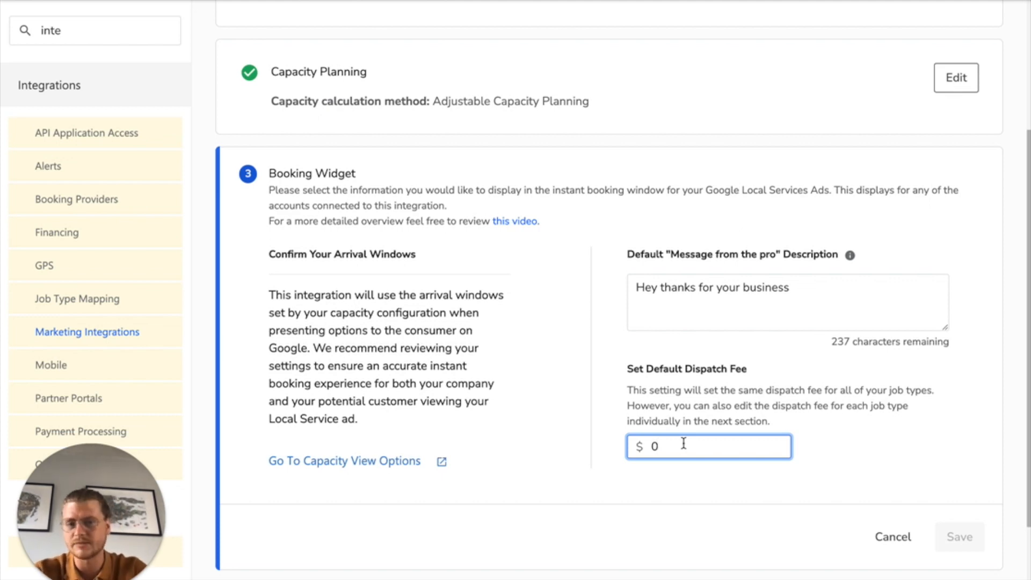
scroll(894, 543, down, 3)
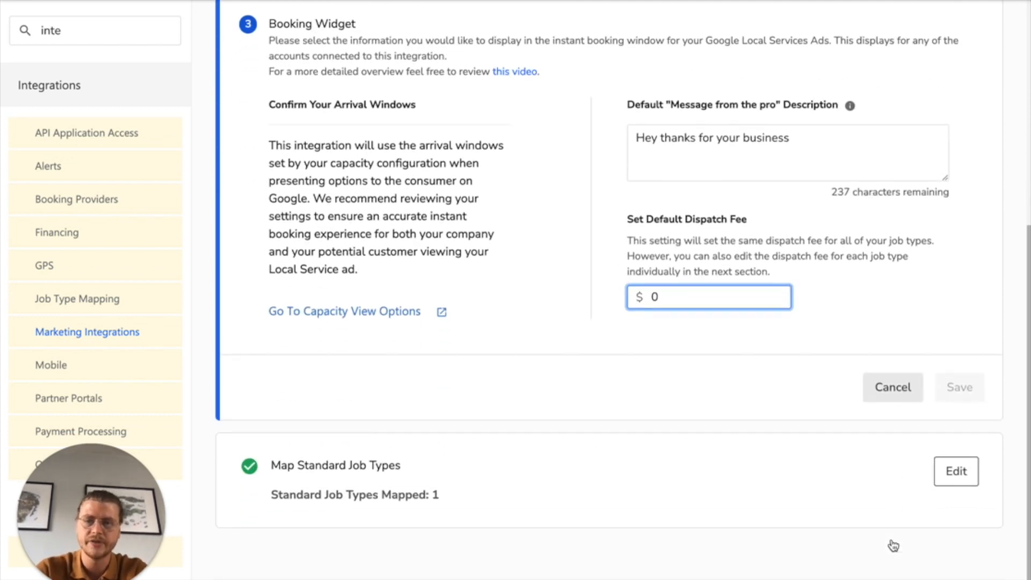
Open Map Standard Job Types, expand the Plumbing trade and check the business units assigned to "Find & repair leak".
click(956, 480)
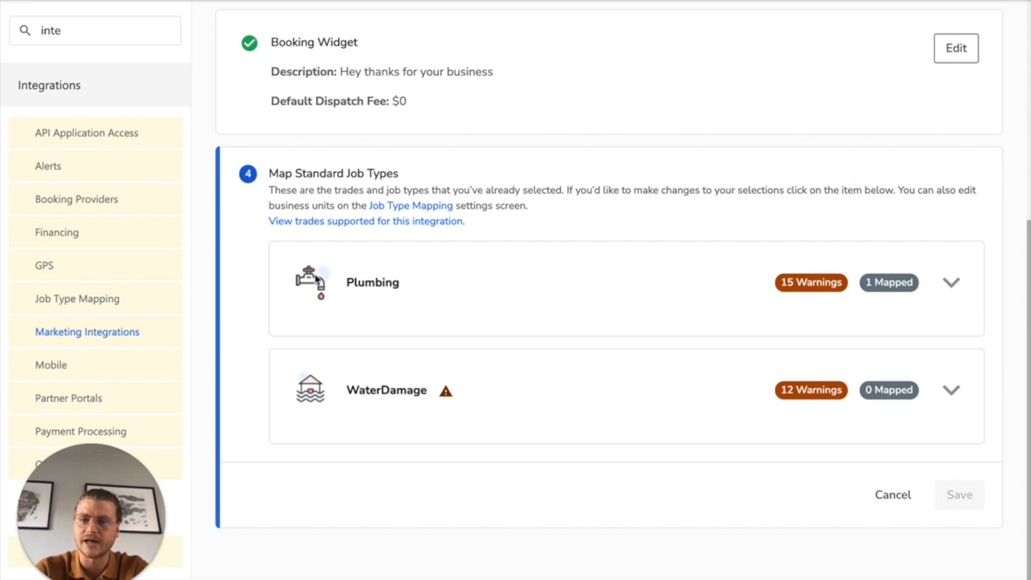
click(964, 288)
scroll(663, 317, down, 3)
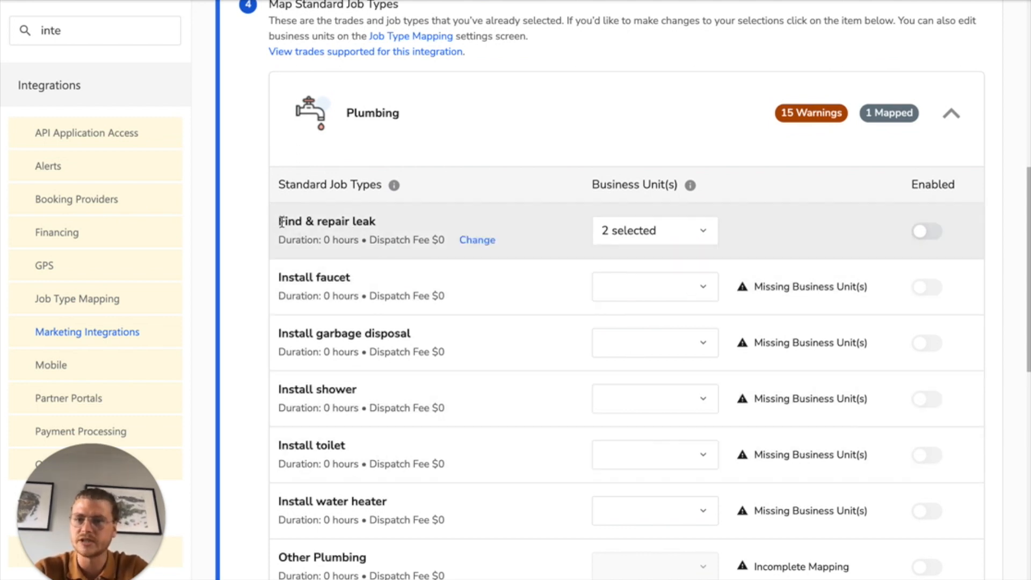
drag(280, 221, 392, 224)
mouse_move(394, 189)
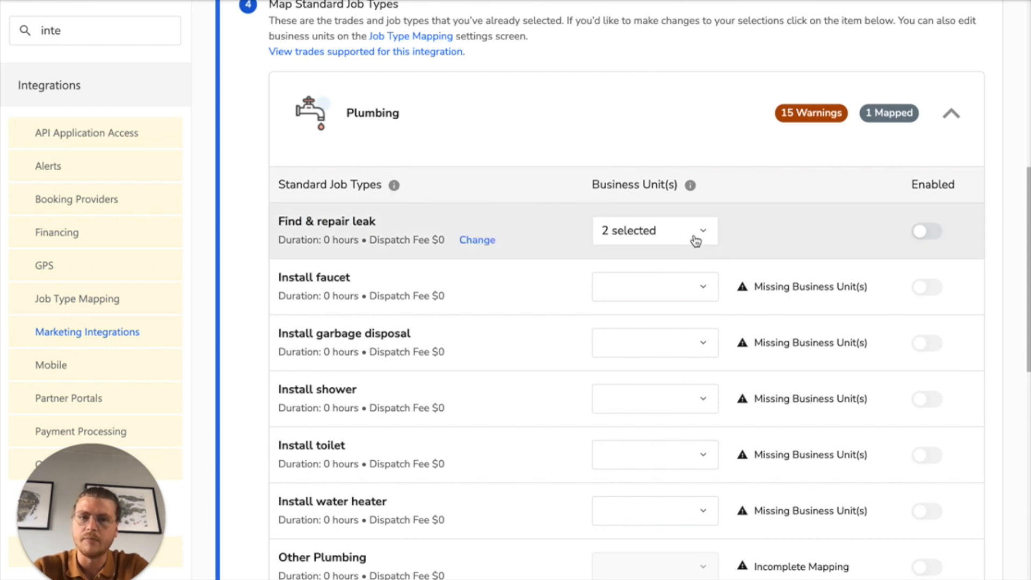
click(695, 239)
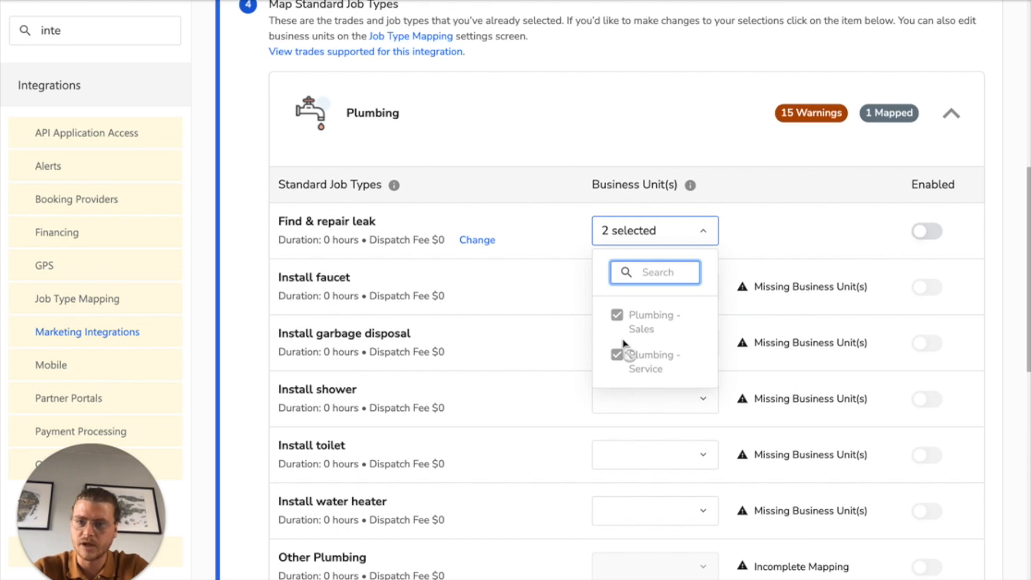
click(637, 130)
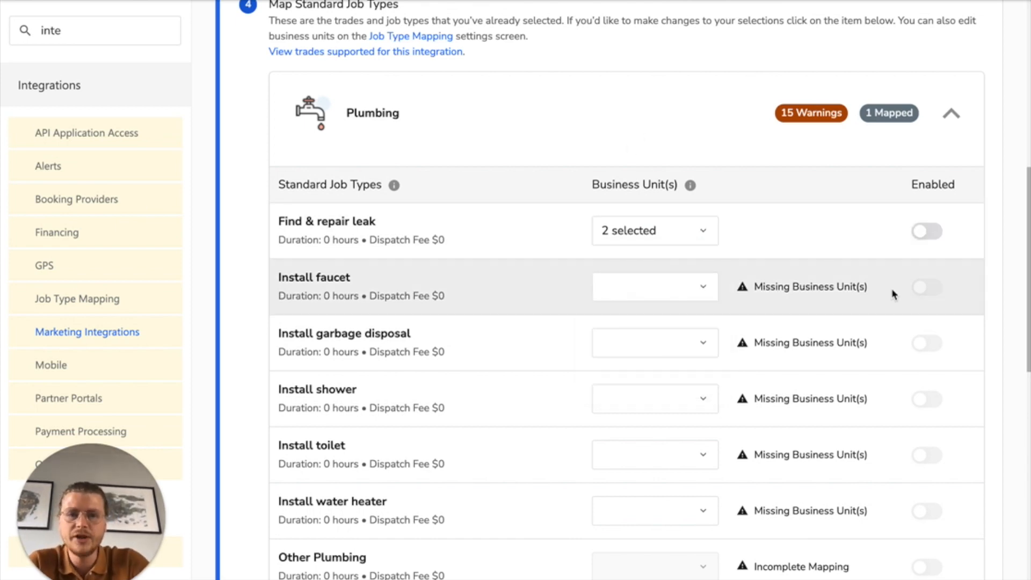
Look through the remaining Plumbing job types, expand the WaterDamage trade to view its mappings, and collapse it again.
scroll(896, 292, down, 12)
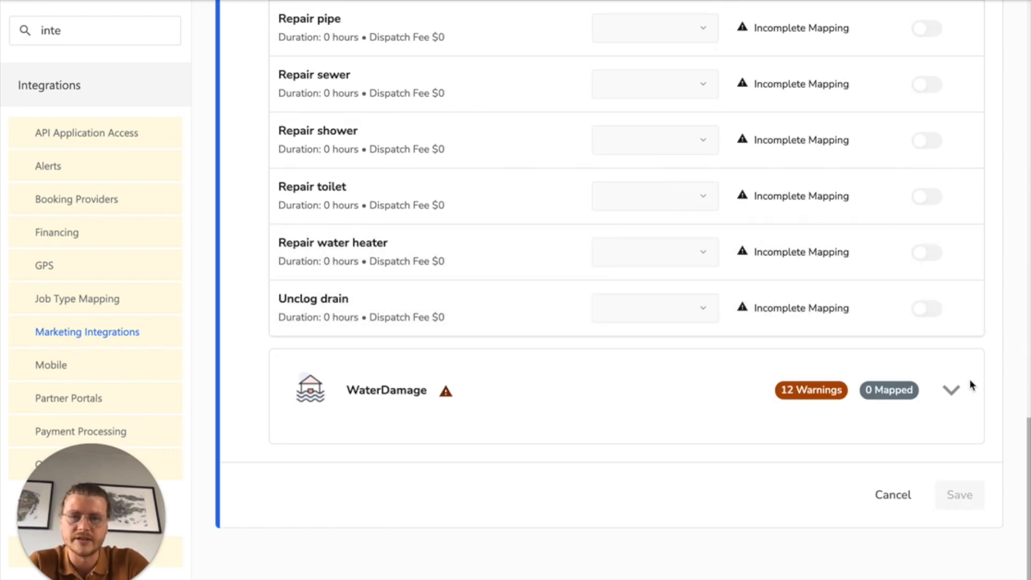
click(951, 390)
scroll(804, 381, up, 12)
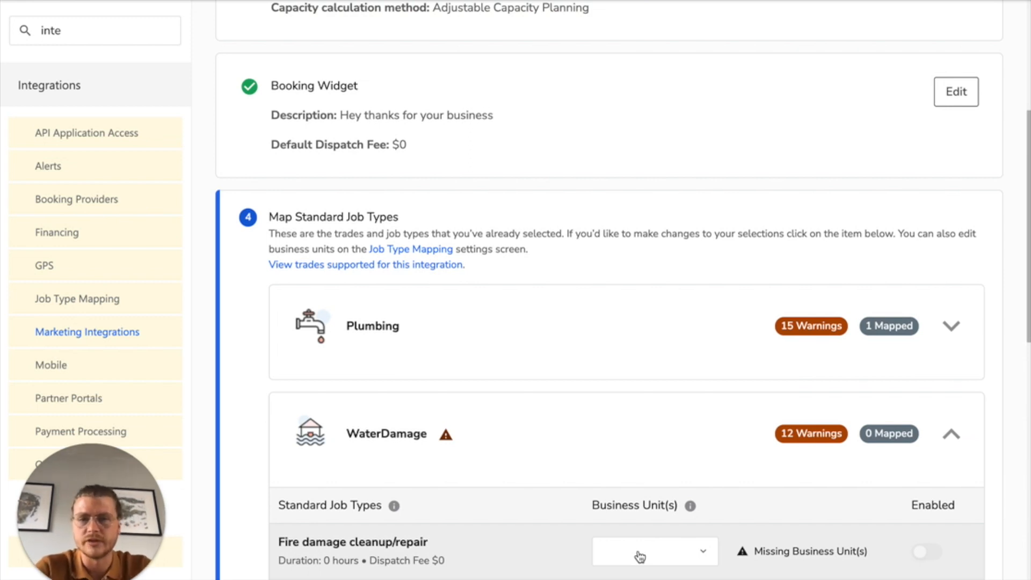
click(952, 434)
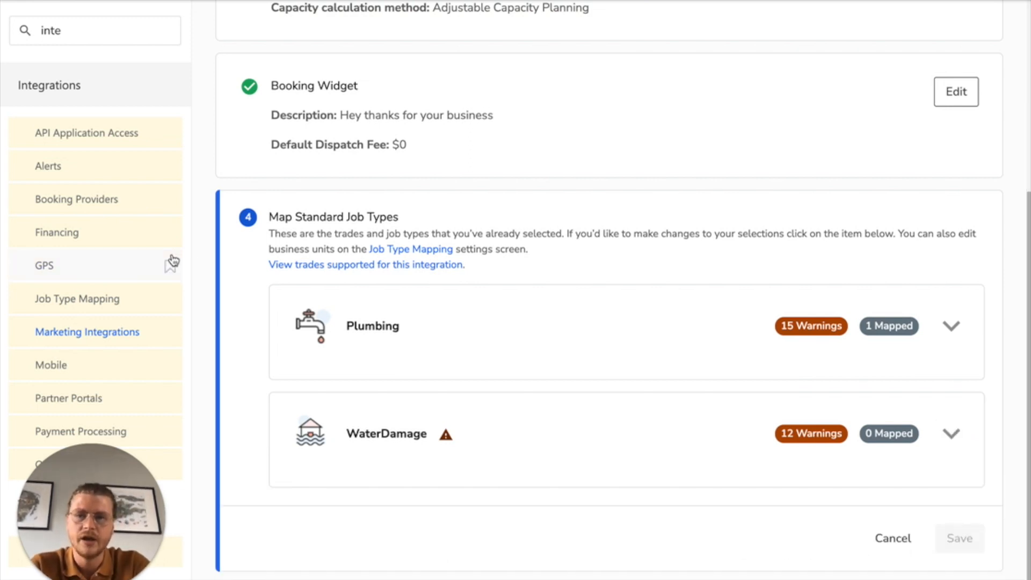
scroll(423, 405, up, 5)
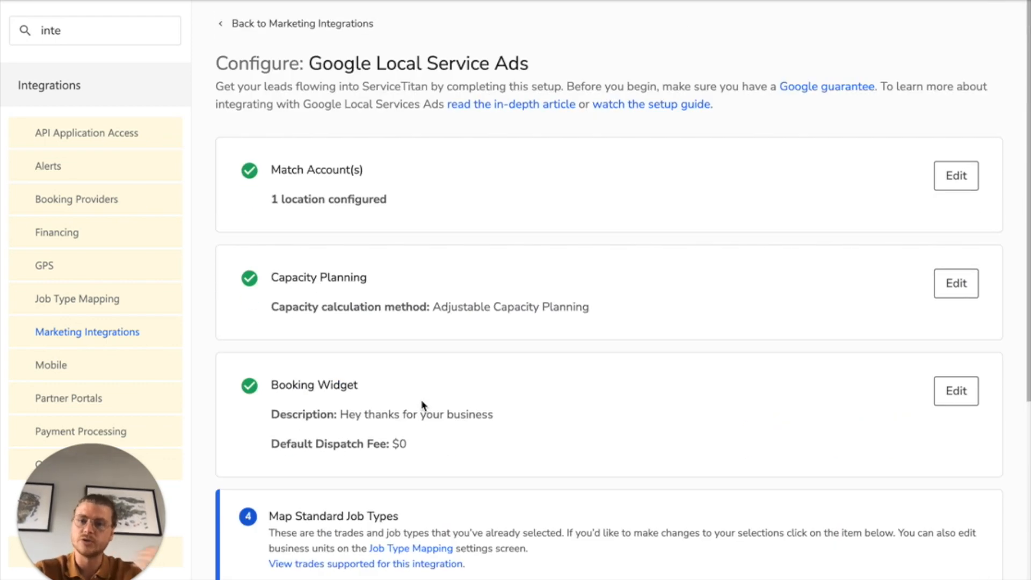